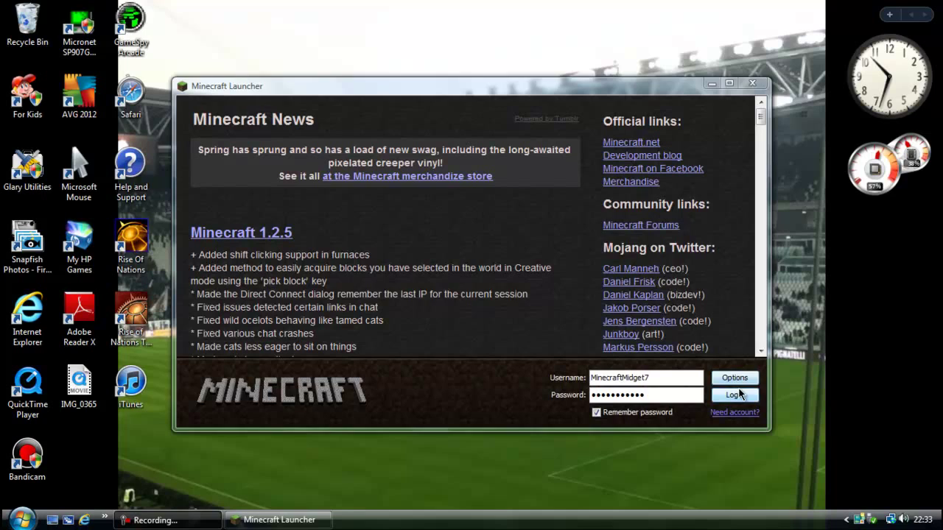
Step: Force a game update in the Minecraft launcher options, log in, and close the game after it loads
click(734, 377)
click(507, 250)
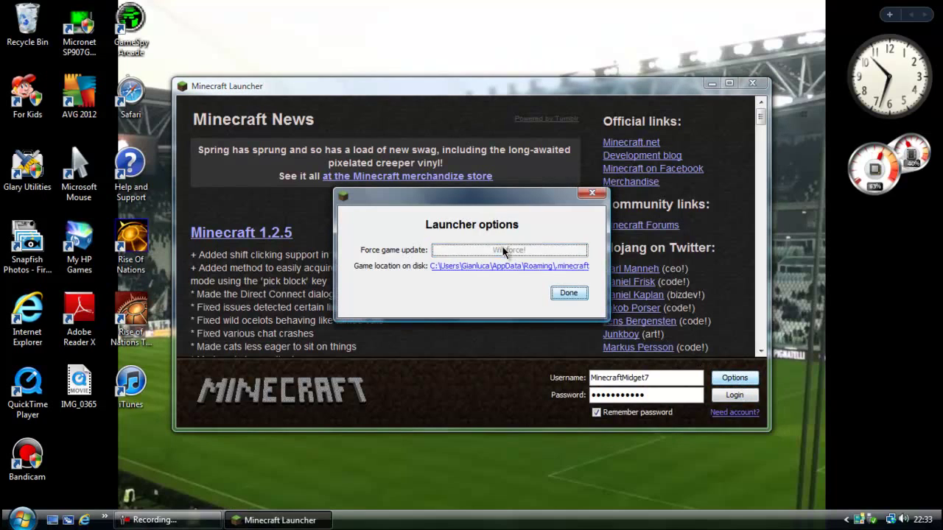
click(569, 293)
click(739, 396)
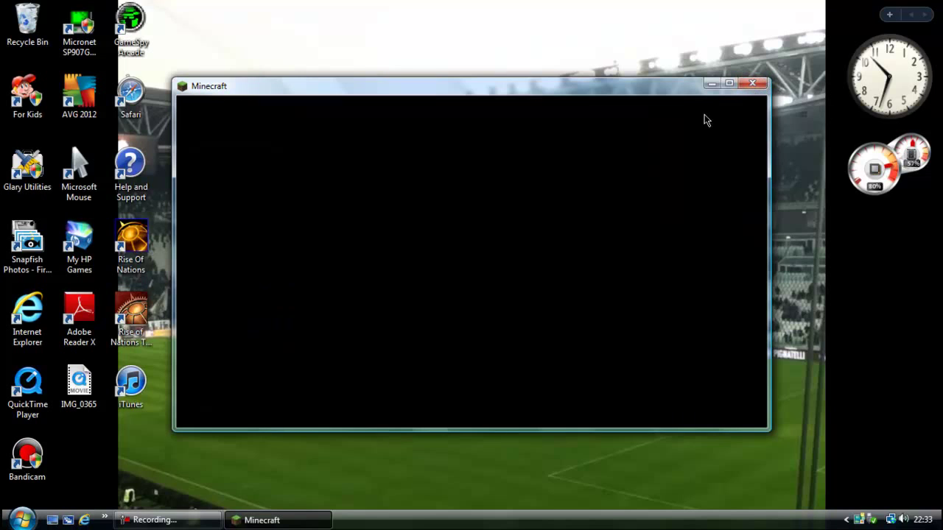
click(752, 82)
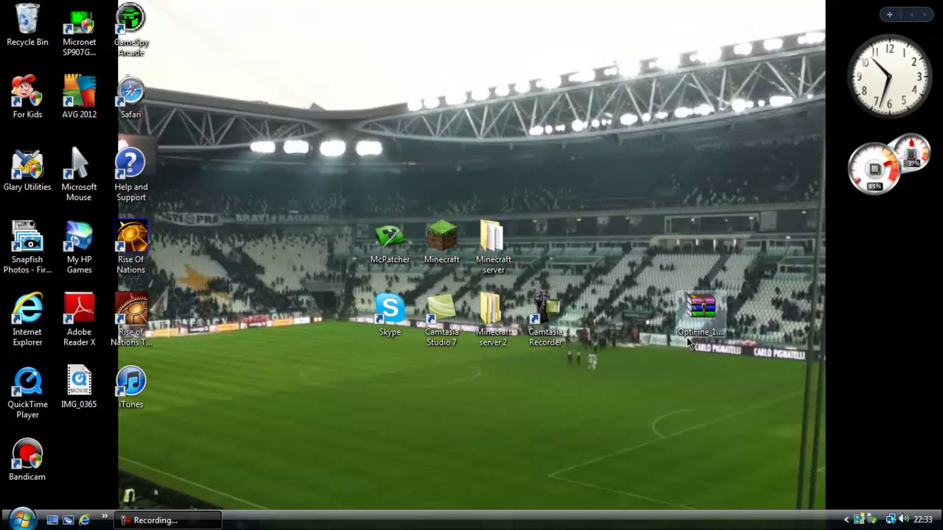
Step: Move the OptiFine_1.2.5_HD_C2 archive to an empty spot on the desktop below the Skype shortcut
drag(689, 342, 340, 399)
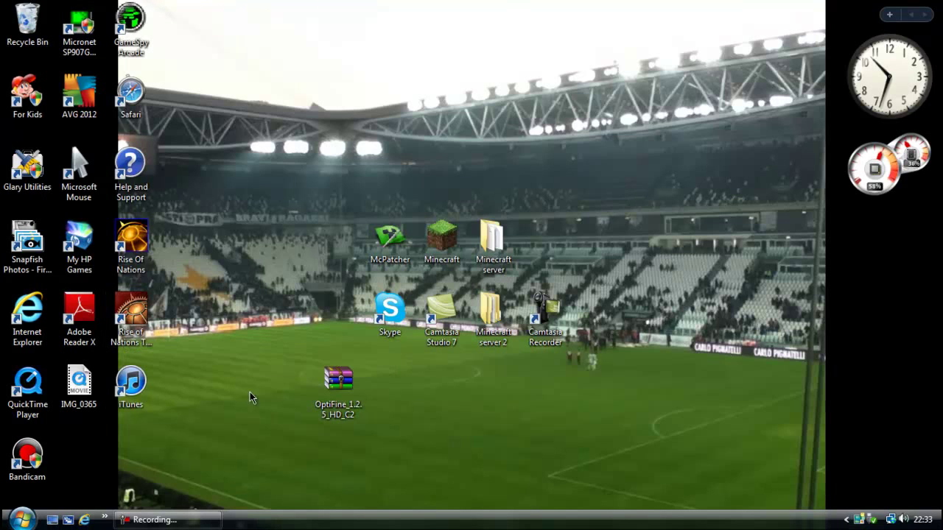
drag(284, 342, 406, 451)
click(406, 452)
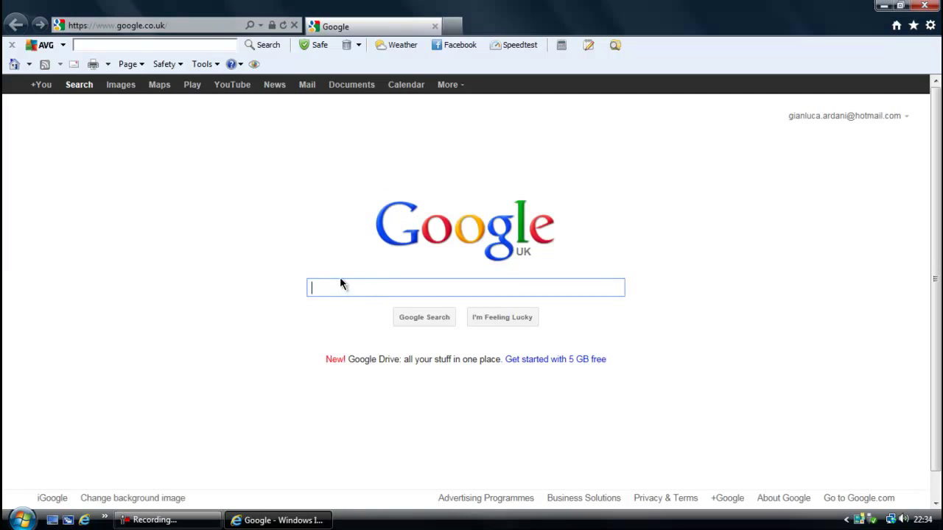
Step: Search Google for "optifine" and open the Minecraft Forum topic about OptiFine HD_C2 for 1.2.5
text(optifine)
key(Return)
click(267, 203)
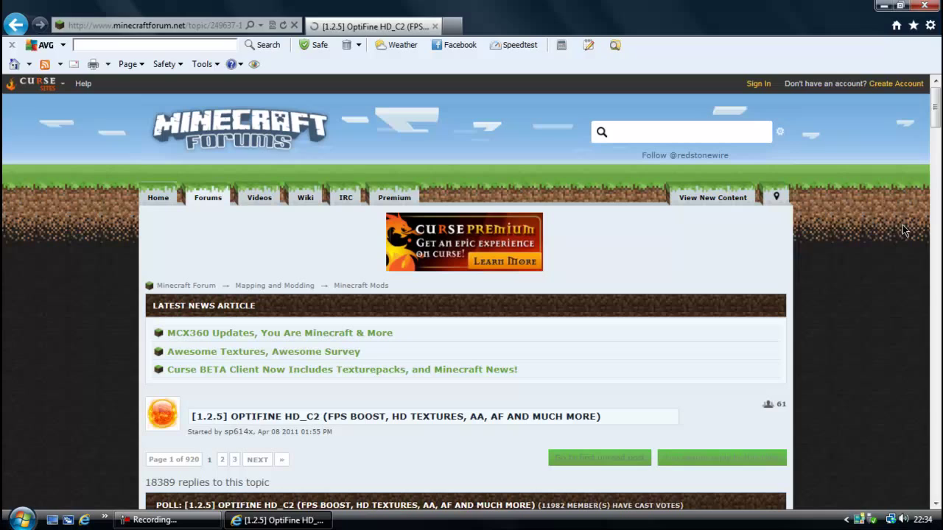
Step: Examine the OptiFine editions and their download links in the forum topic's first post
click(936, 114)
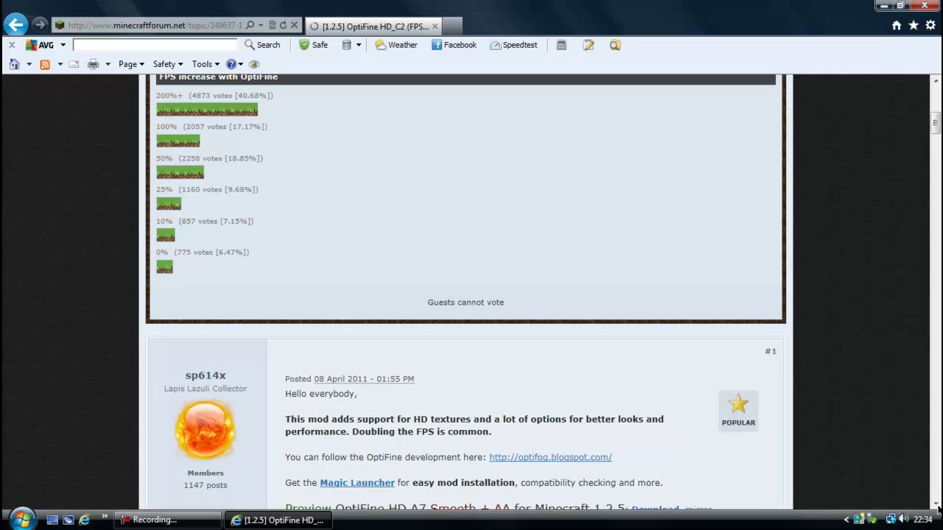
click(936, 505)
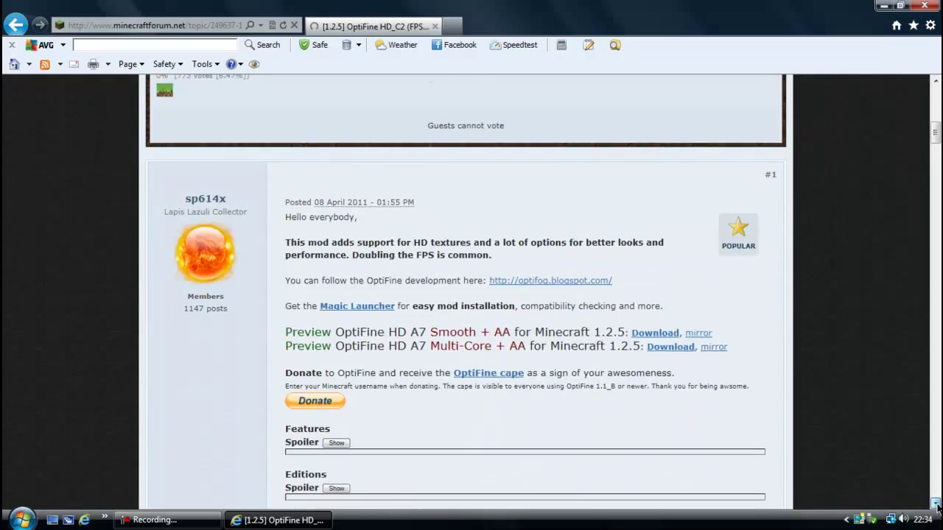
click(937, 506)
click(936, 507)
click(937, 507)
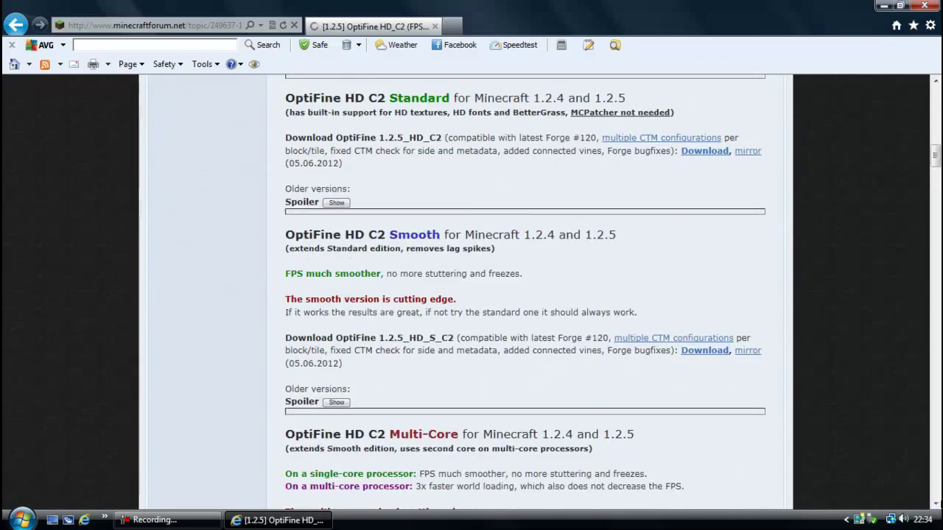
click(936, 507)
click(936, 505)
click(936, 504)
click(936, 504)
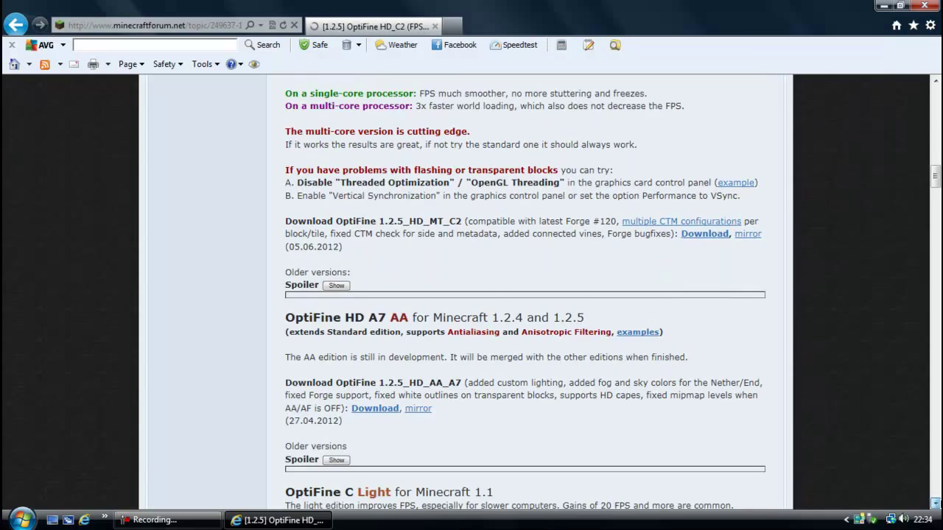
click(936, 504)
click(937, 505)
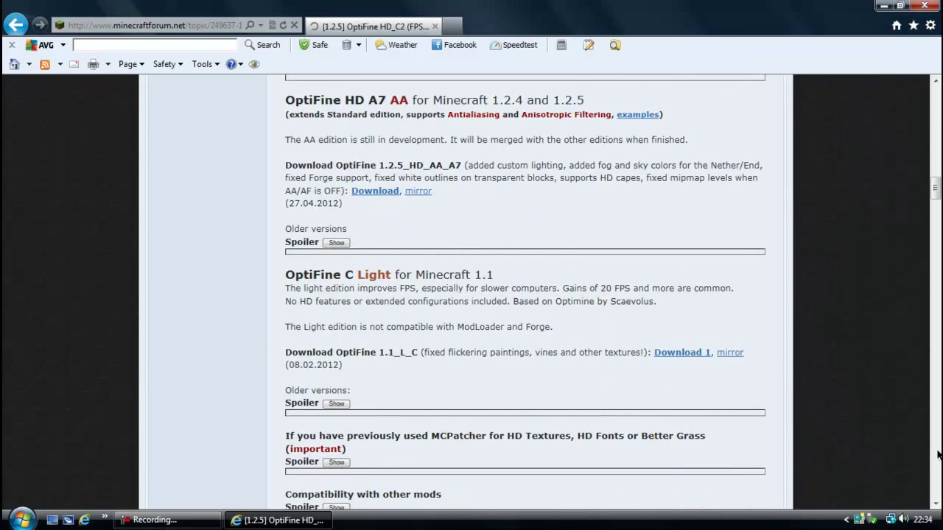
Step: Open the download page of the OptiFine HD C2 Multi-Core edition and close the browser
scroll(903, 192, up, 5)
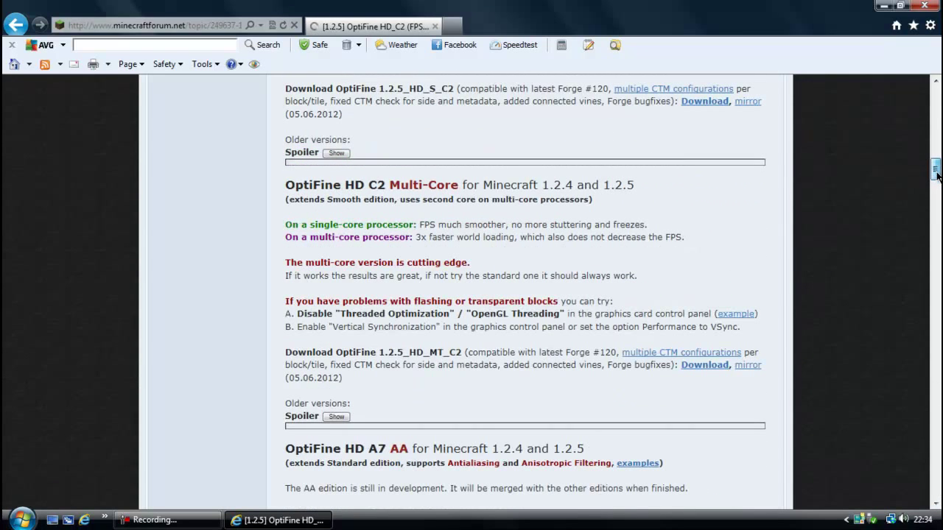
click(705, 367)
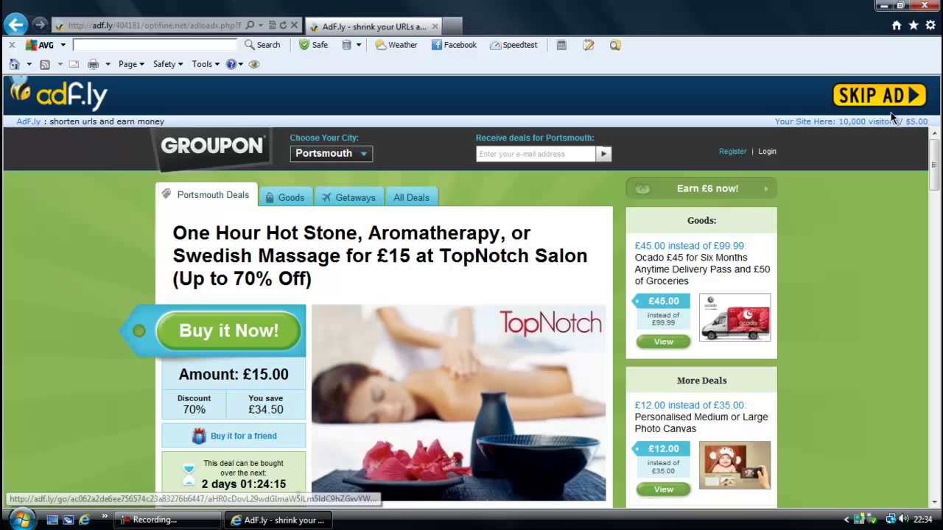
click(928, 6)
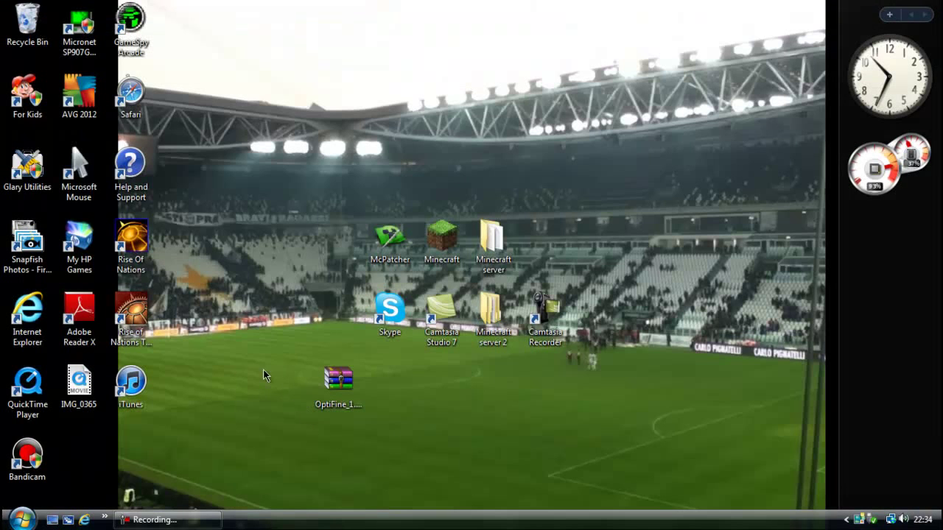
Step: Move the OptiFine_1.2.5_HD_C2 archive beside the McPatcher file on the desktop
drag(251, 364, 433, 427)
drag(350, 390, 288, 225)
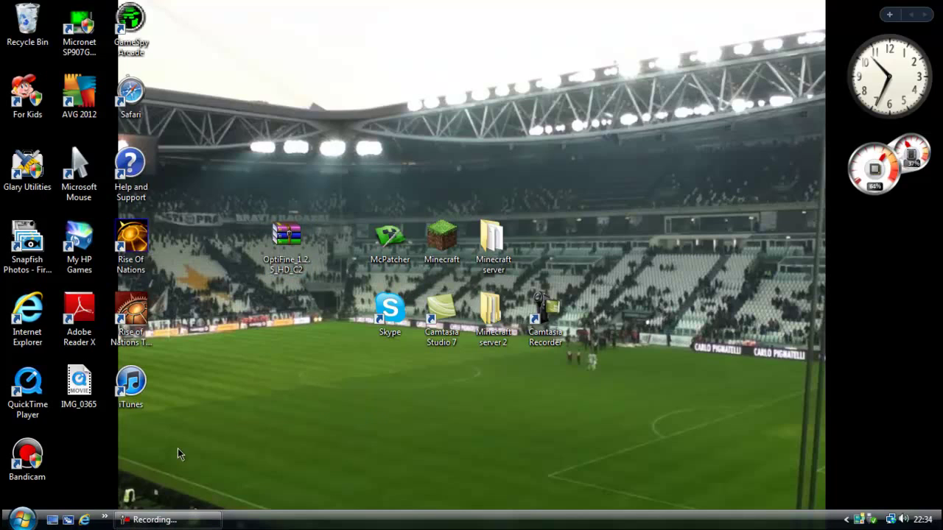
Step: Open the Roaming application data folder by searching for %appdata%
click(21, 520)
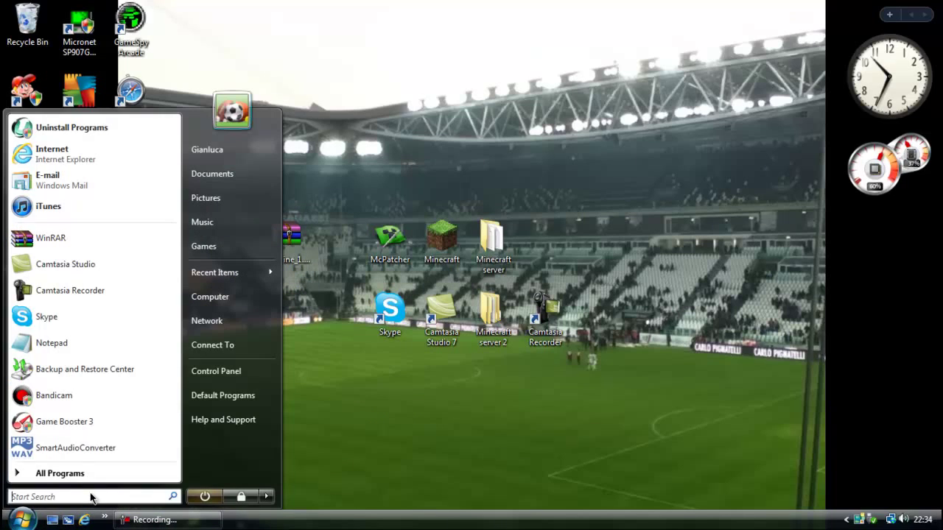
click(64, 497)
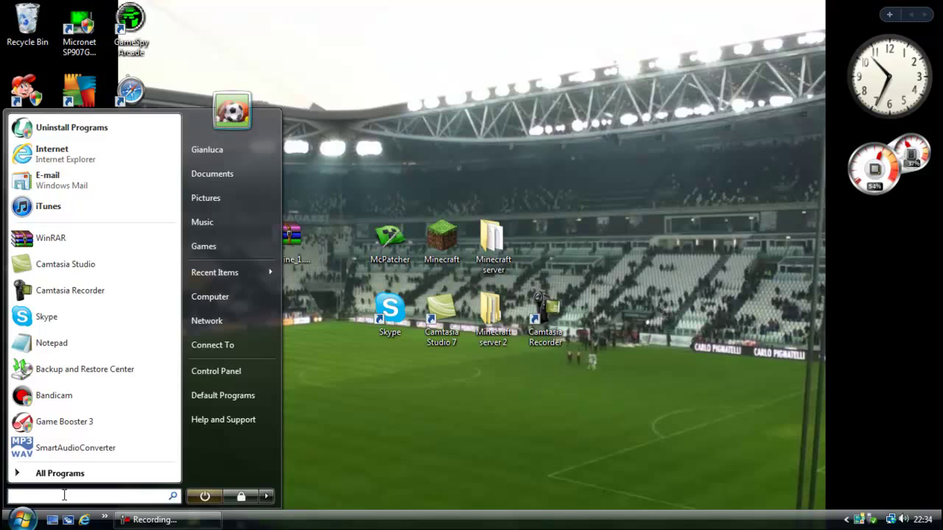
text(%app)
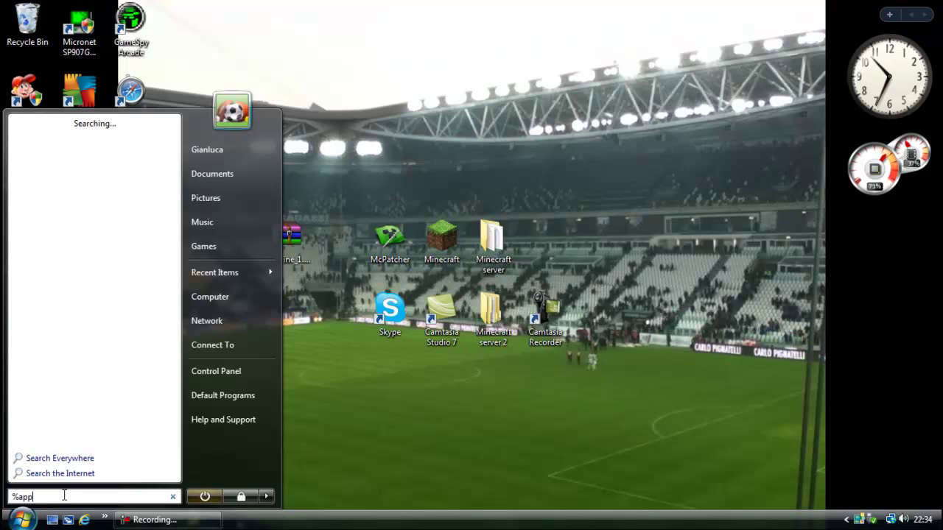
text(data%)
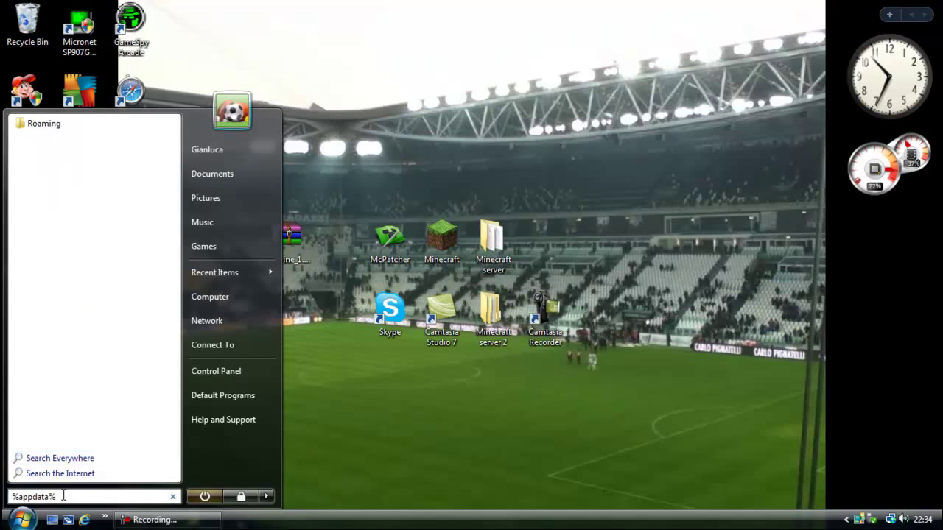
key(Return)
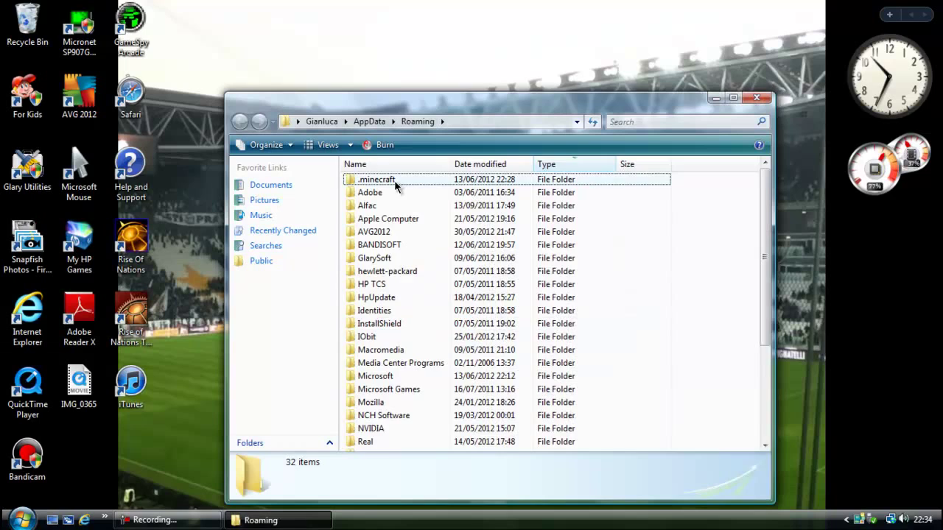
Step: Go to the bin folder inside .minecraft and open minecraft.jar in WinRAR
click(394, 179)
double_click(394, 180)
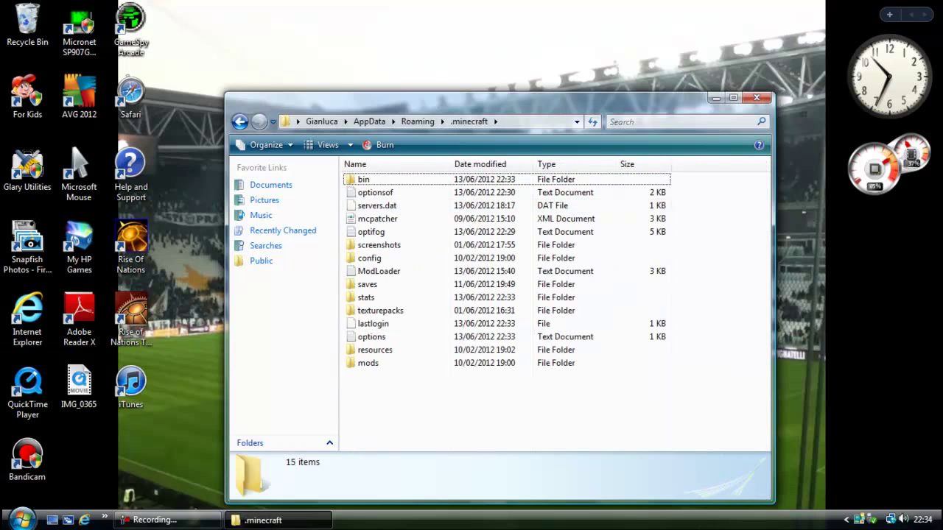
double_click(418, 180)
double_click(475, 245)
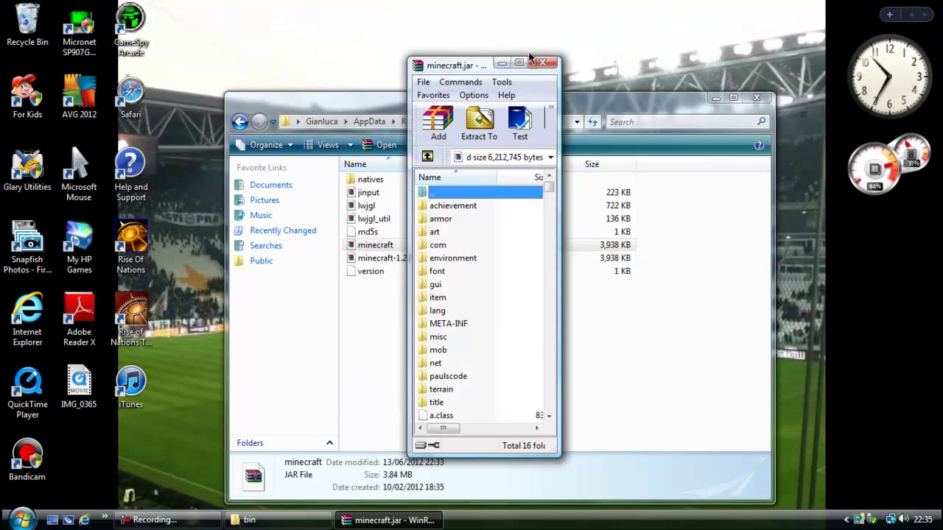
Step: Close the bin folder window and move the minecraft.jar archive window clear of the desktop's OptiFine file
click(598, 203)
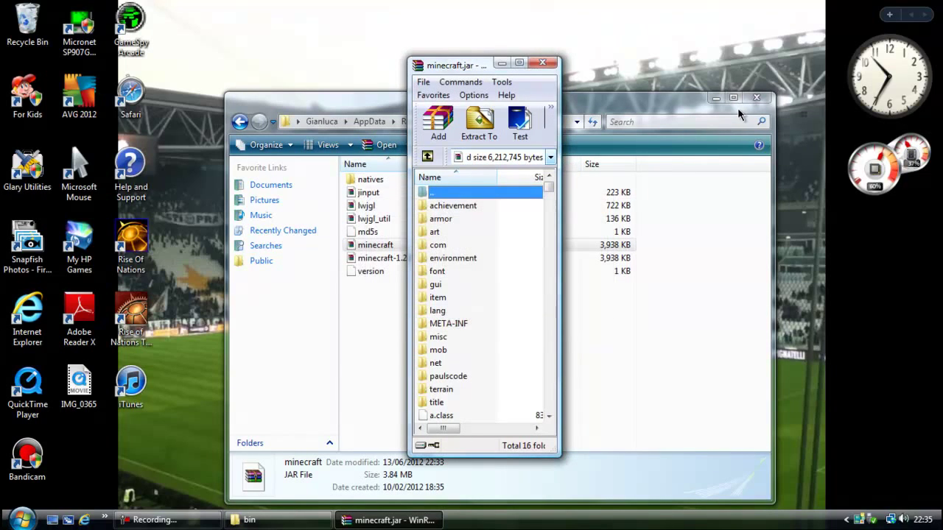
click(709, 114)
click(756, 97)
drag(491, 70, 659, 96)
Step: Delete the META-INF folder from the minecraft.jar archive
click(649, 347)
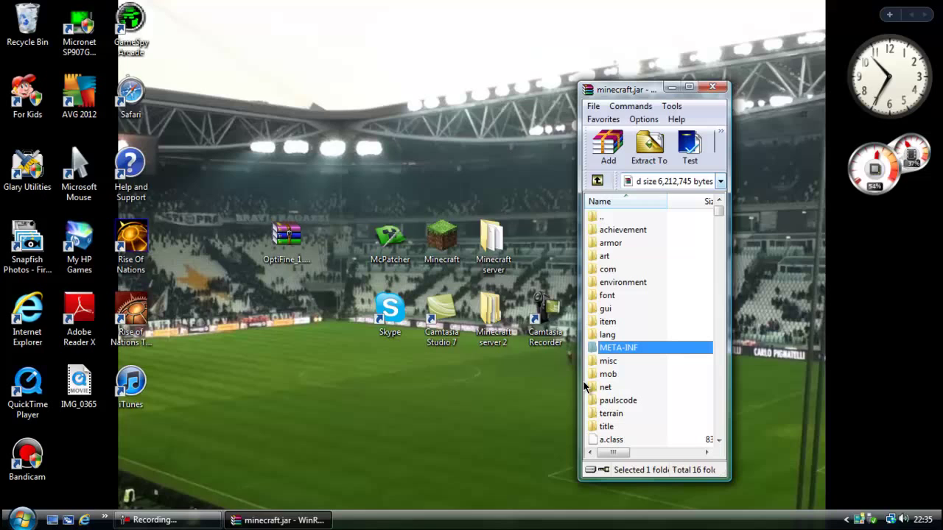
key(Delete)
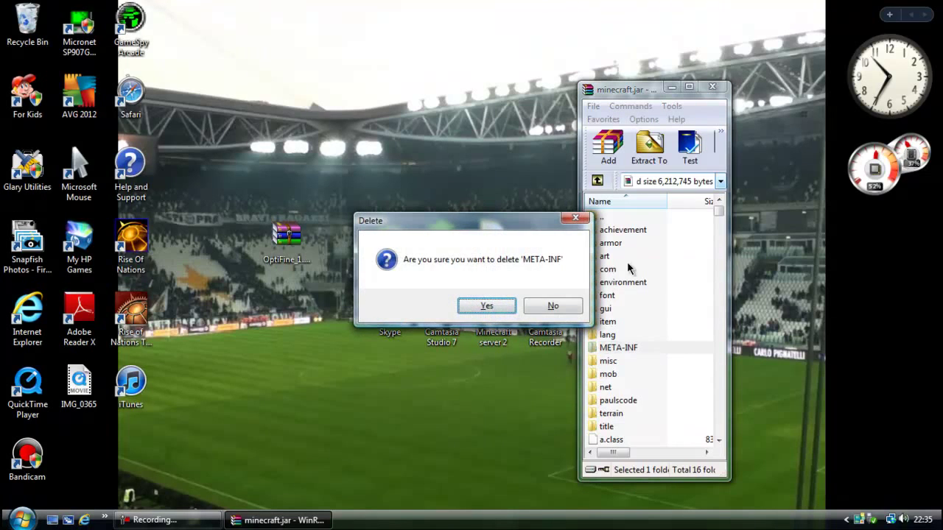
drag(517, 219, 504, 212)
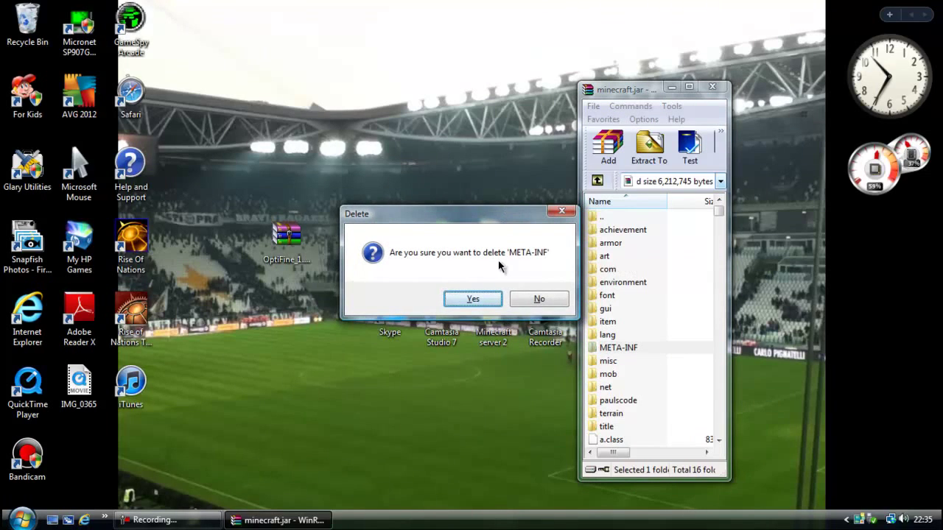
click(473, 299)
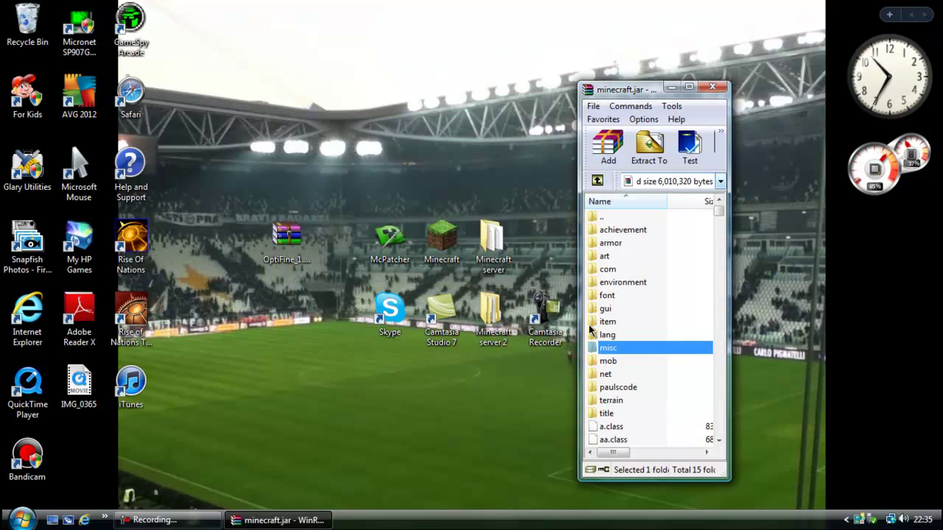
Step: Copy all files from the OptiFine_1.2.5_HD_C2 archive into minecraft.jar and close both archives
double_click(293, 238)
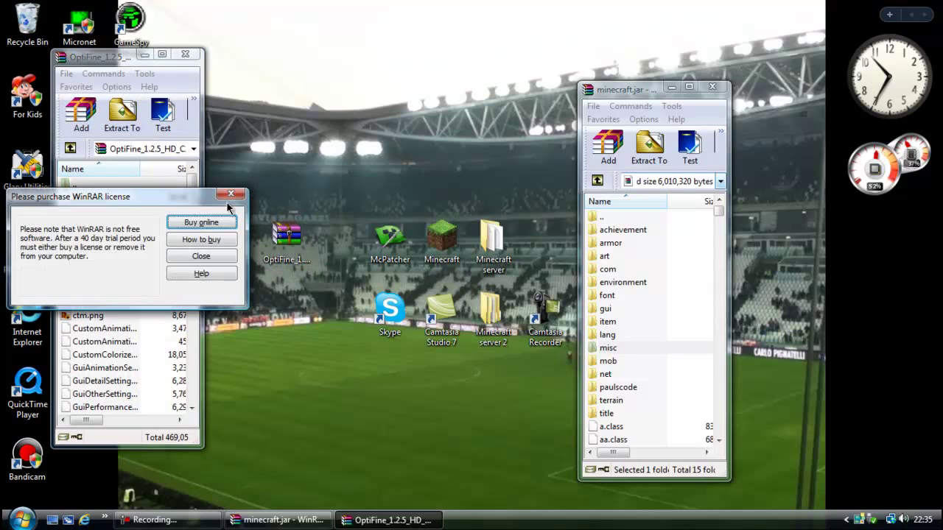
click(231, 196)
key(ctrl+a)
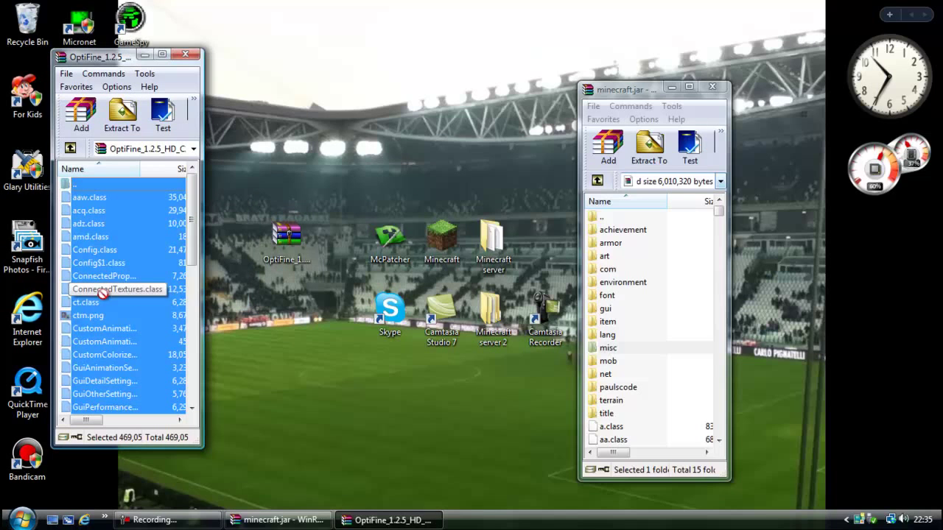
drag(699, 440, 695, 437)
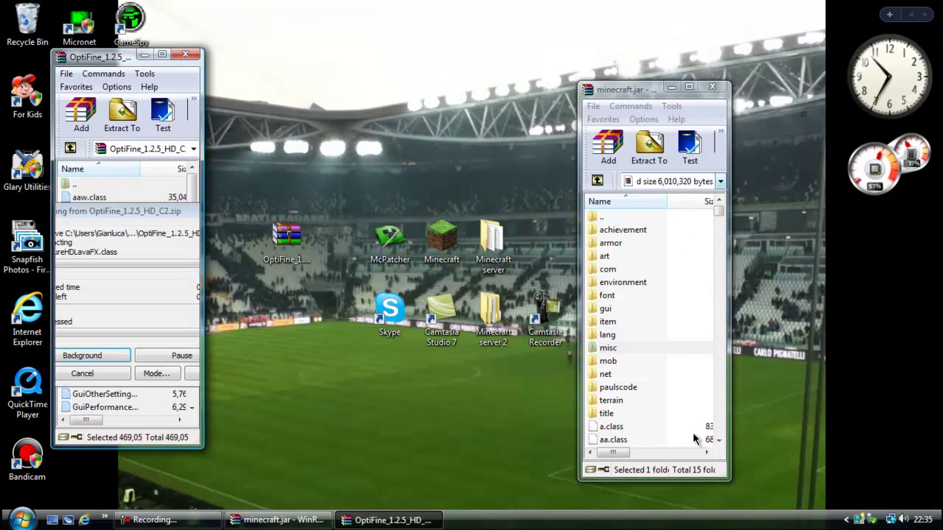
click(665, 400)
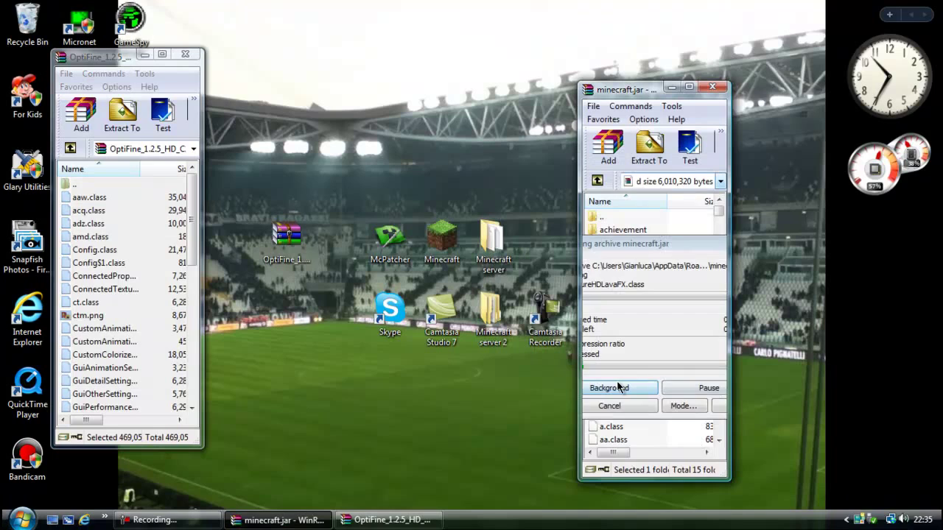
click(189, 57)
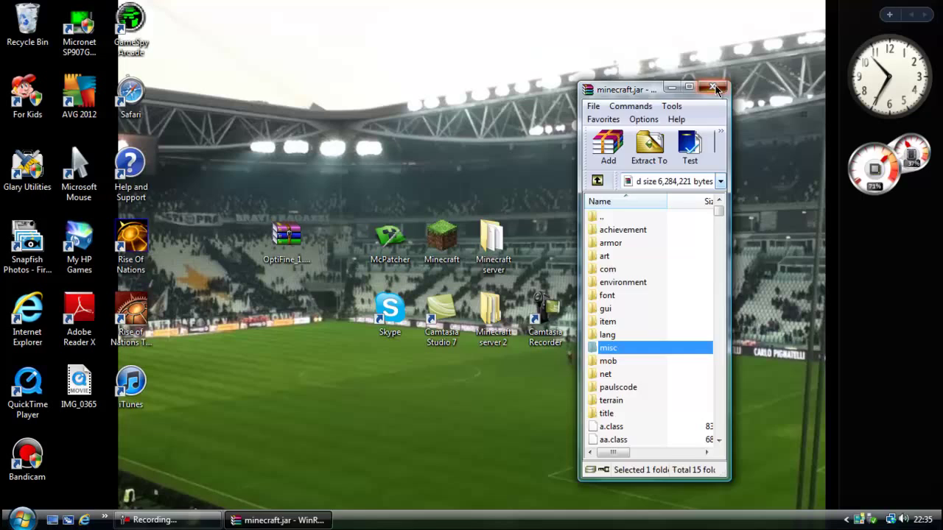
click(716, 89)
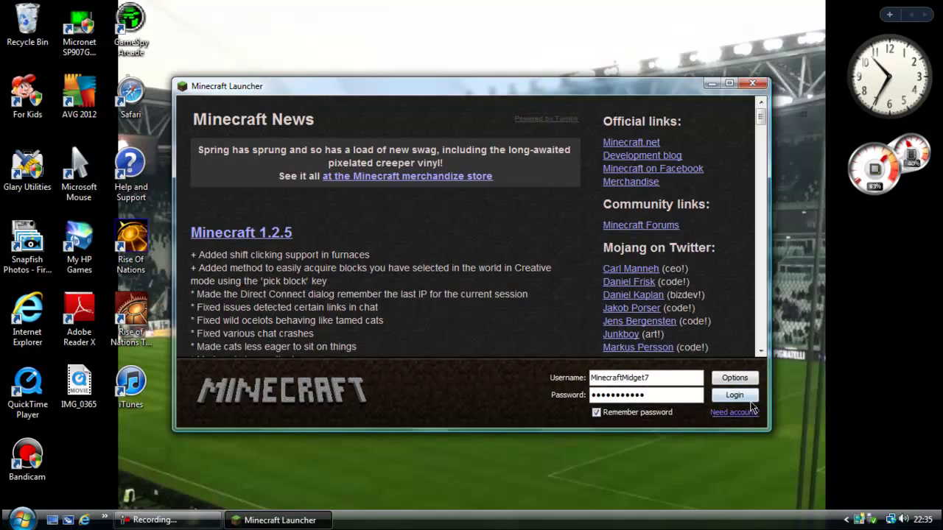
Step: Log in to Minecraft from the launcher and open the singleplayer world list
click(737, 398)
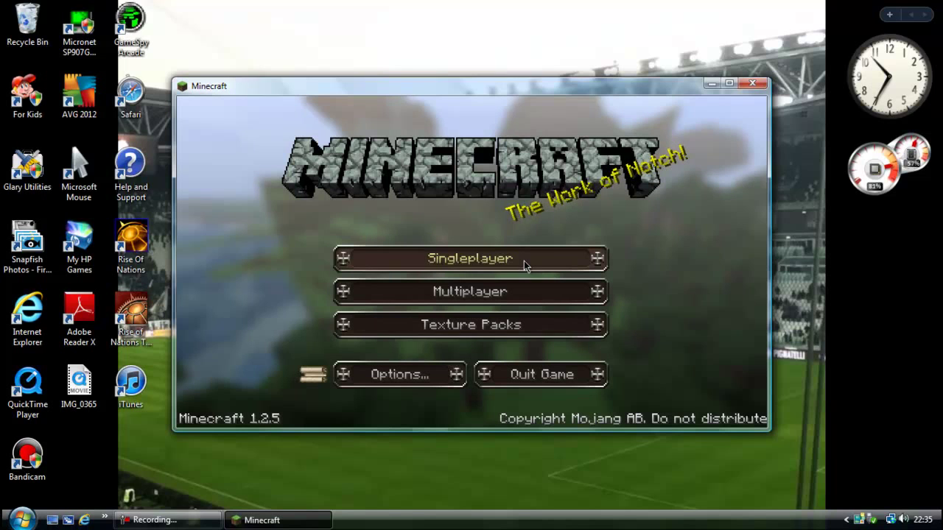
click(554, 259)
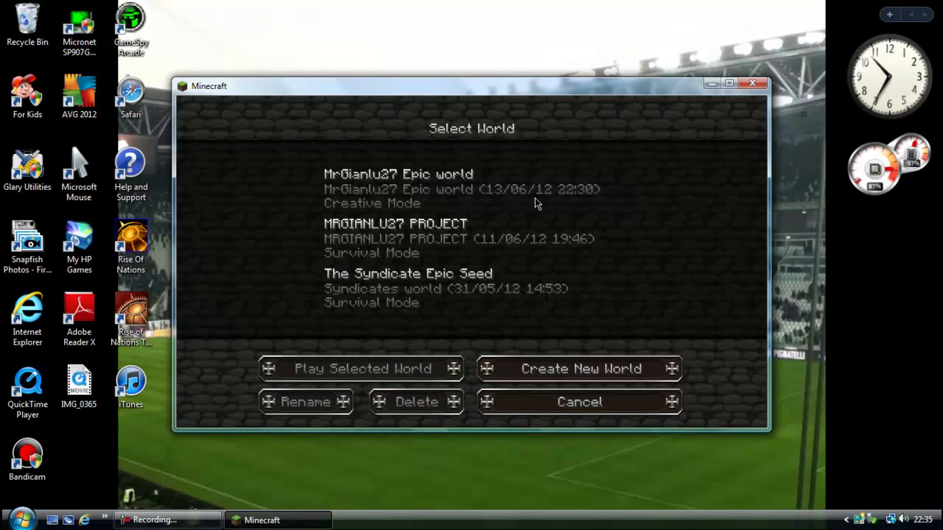
Step: Load the Creative Mode world and walk through the forest to the open grass near the wooden house
click(467, 198)
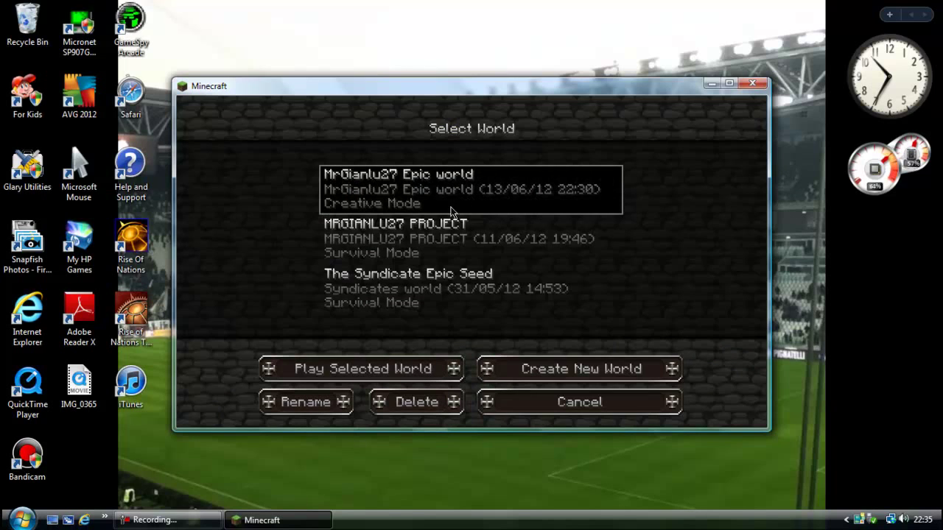
click(424, 370)
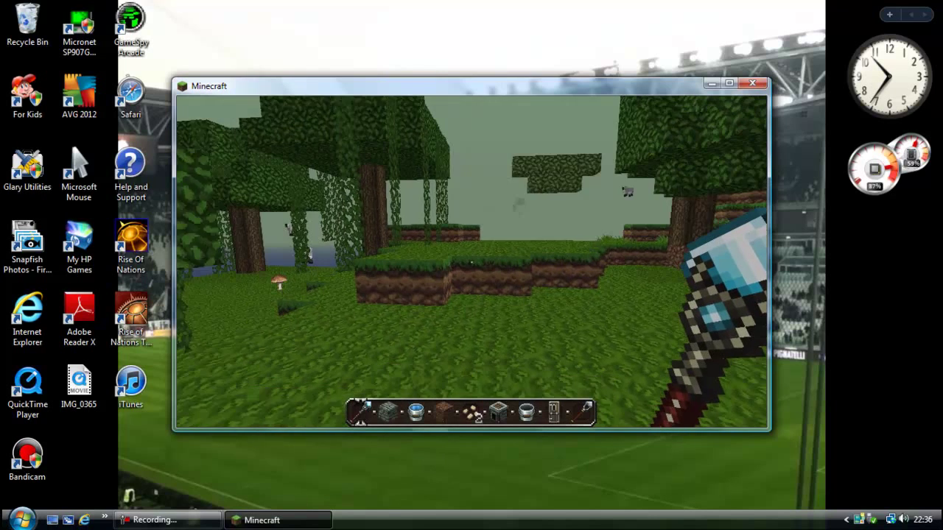
key(w)
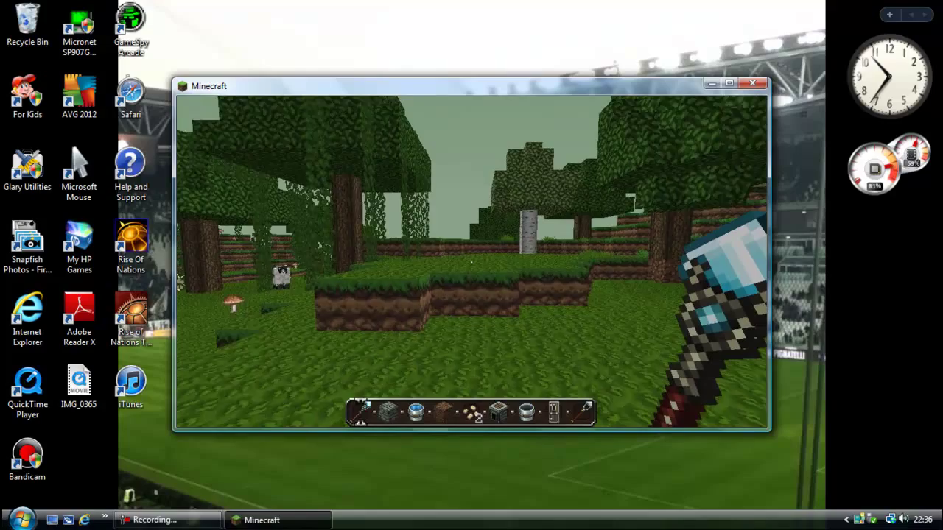
key(w)
key(space)
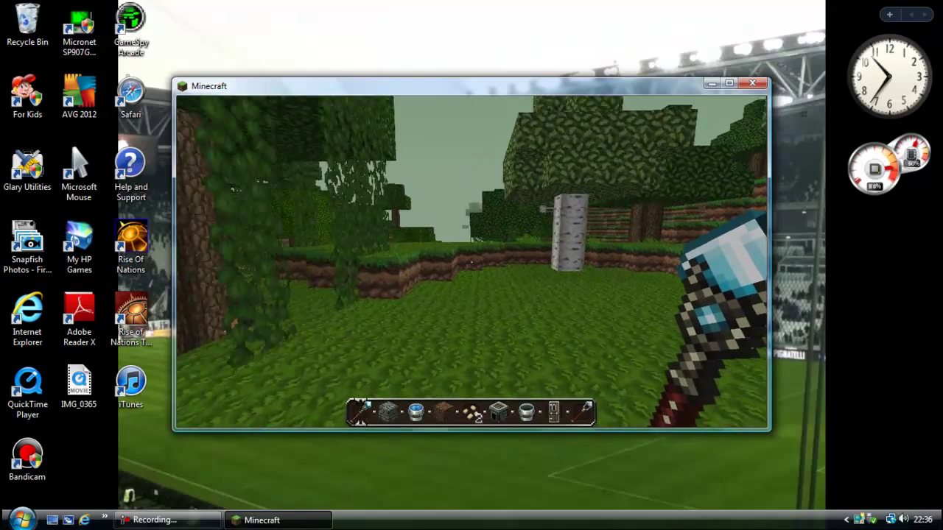
key(w)
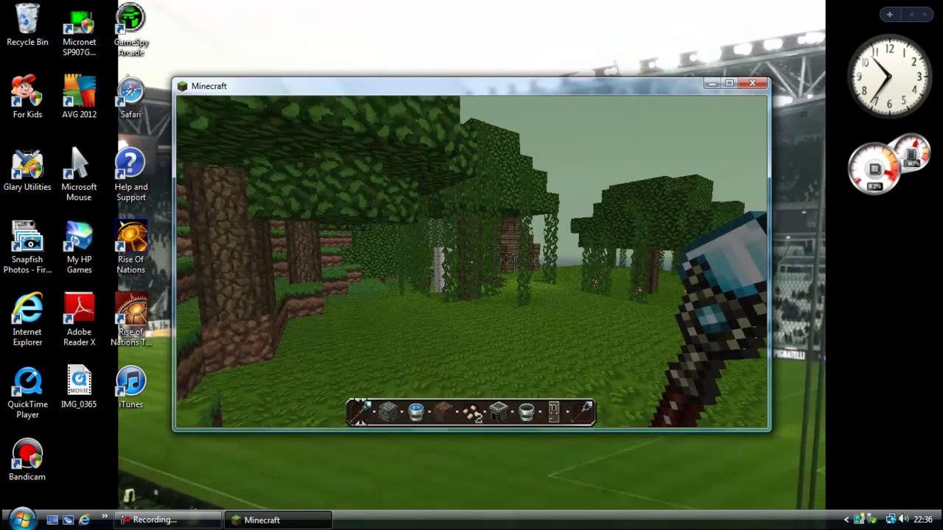
key(w)
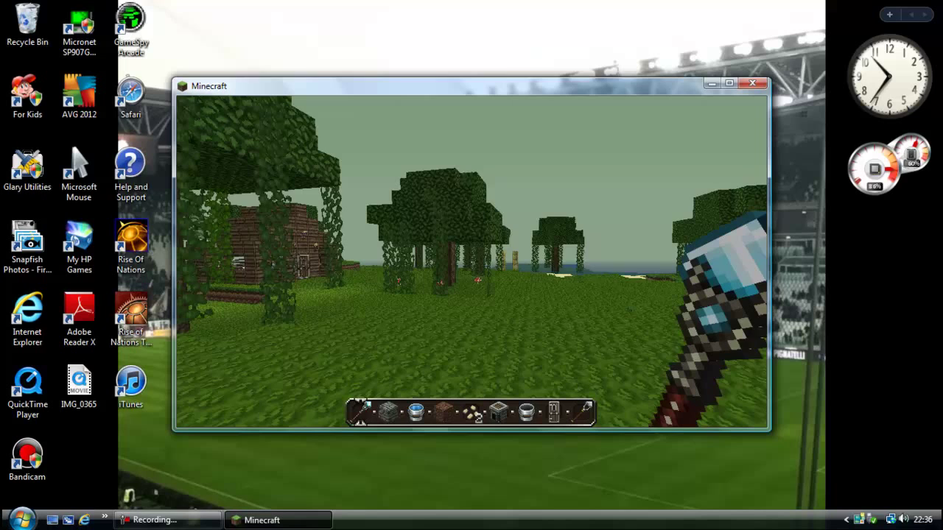
key(w)
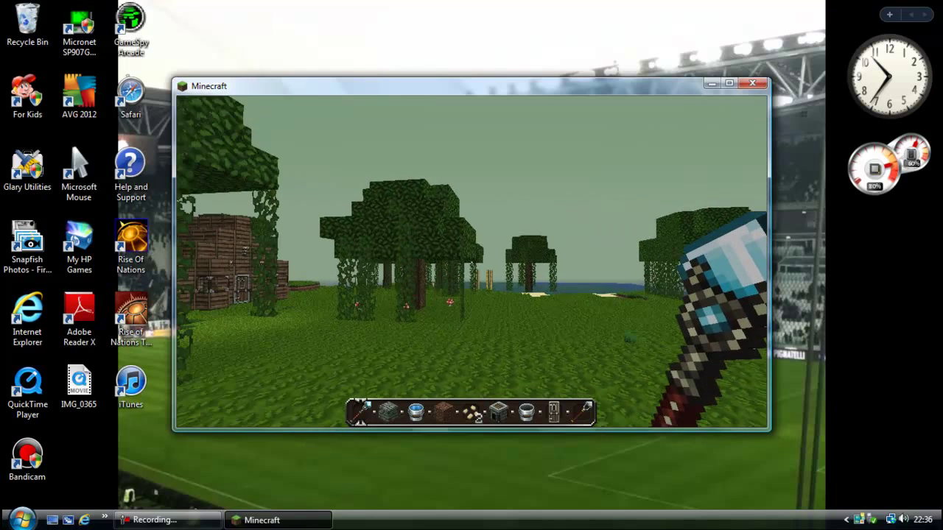
Step: Open the in-game Video Settings and examine the OptiFine options there and in Other Settings
key(Escape)
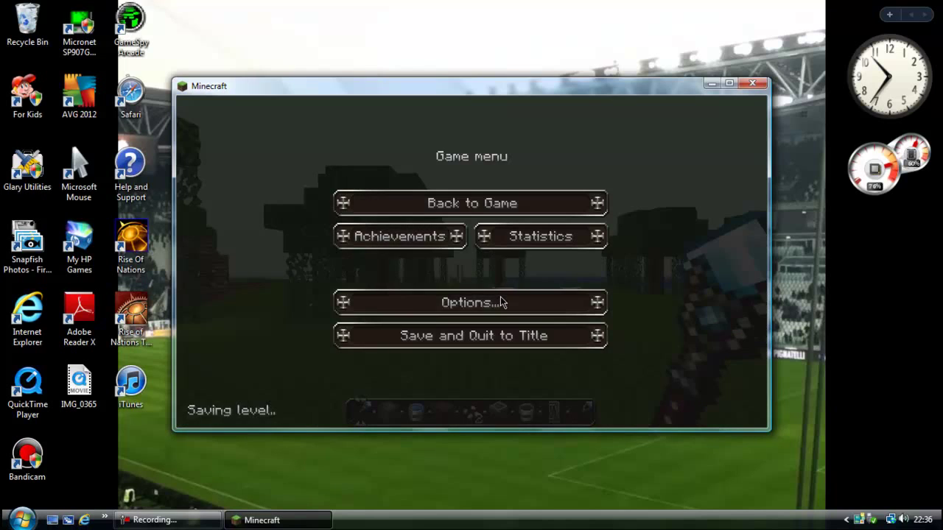
click(524, 316)
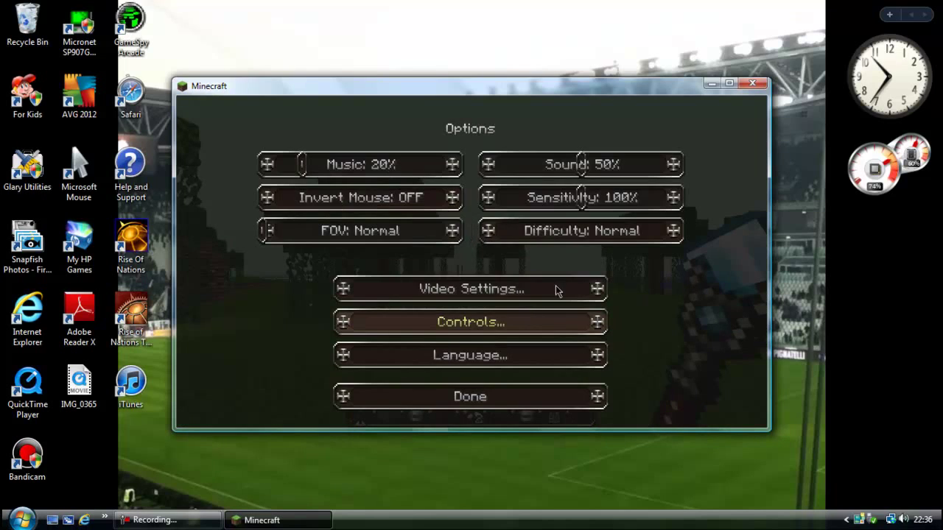
click(518, 298)
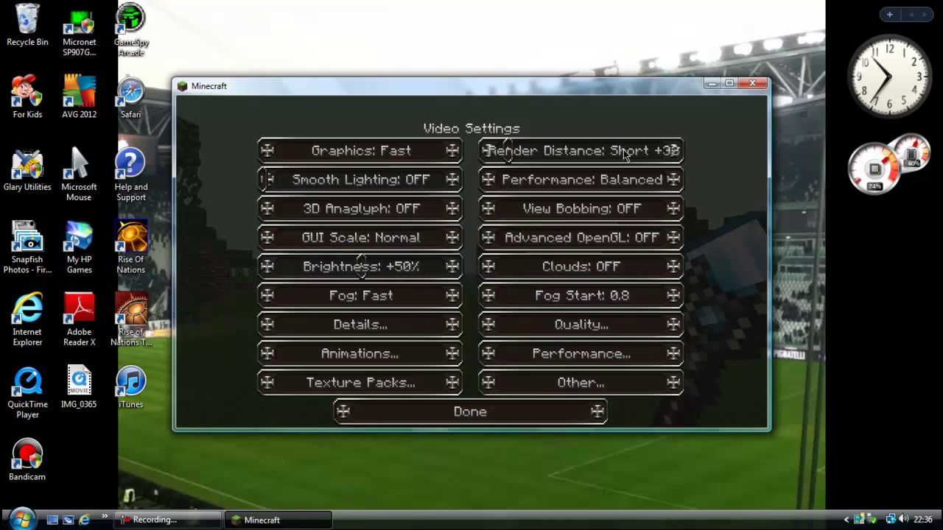
mouse_move(623, 153)
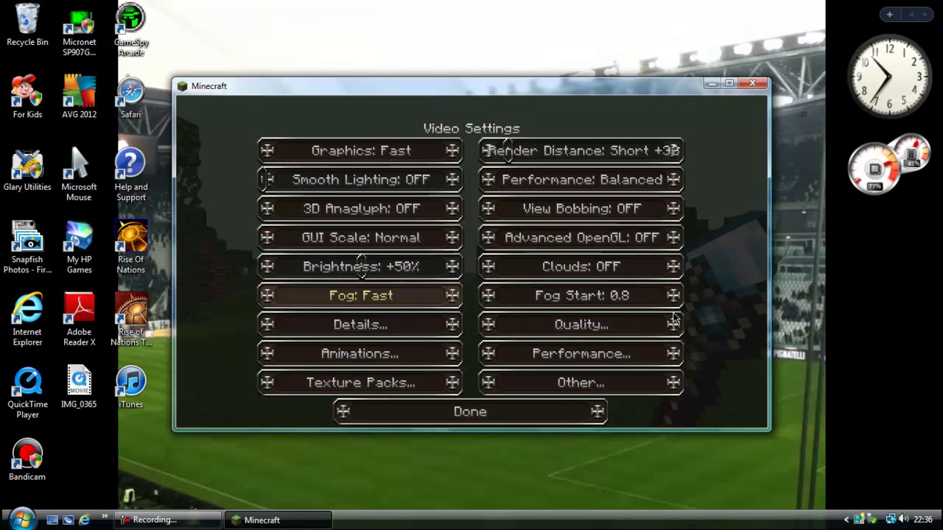
click(582, 383)
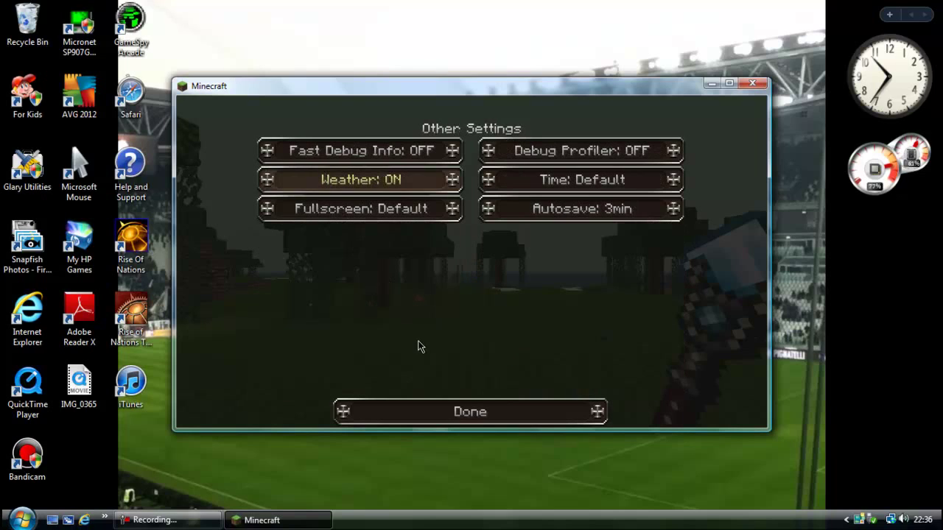
key(Escape)
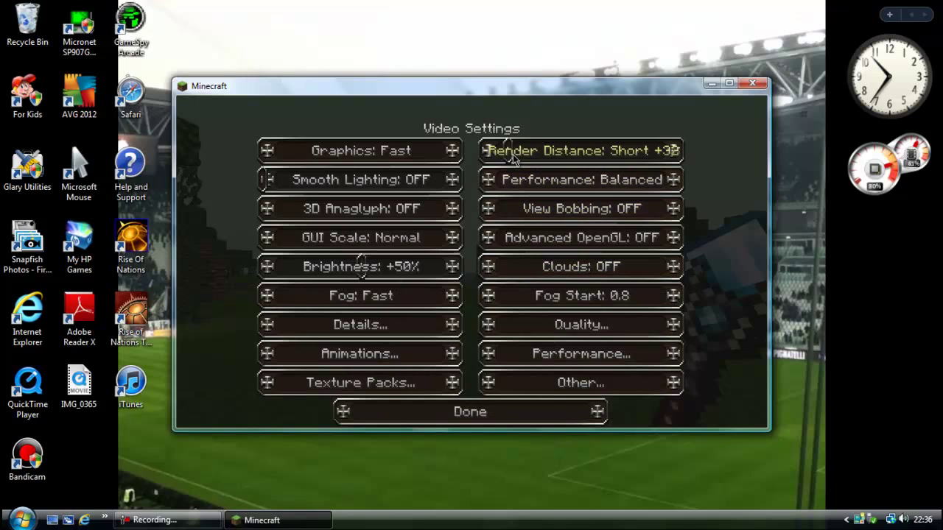
Step: Lower the render distance slightly within the Short range and check the texture pack selection, keeping the DokuCraft Light pack
drag(512, 162, 506, 163)
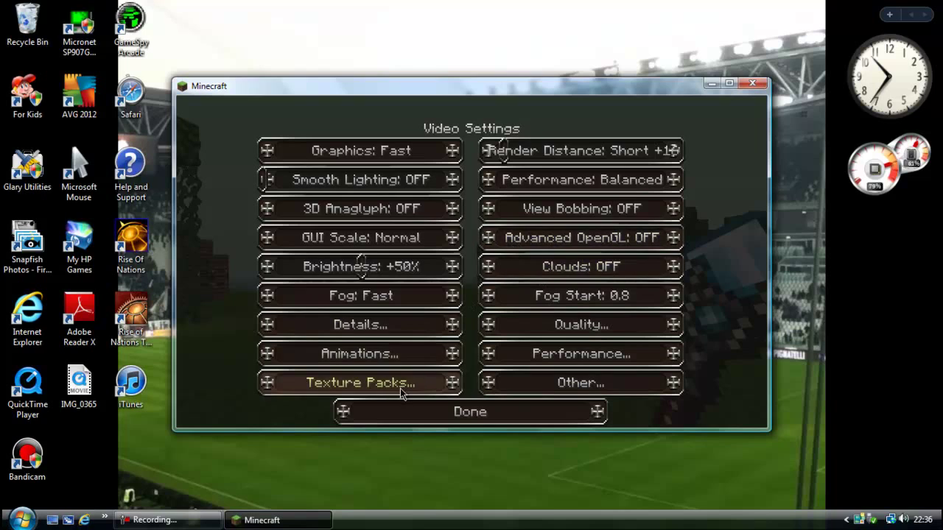
click(369, 382)
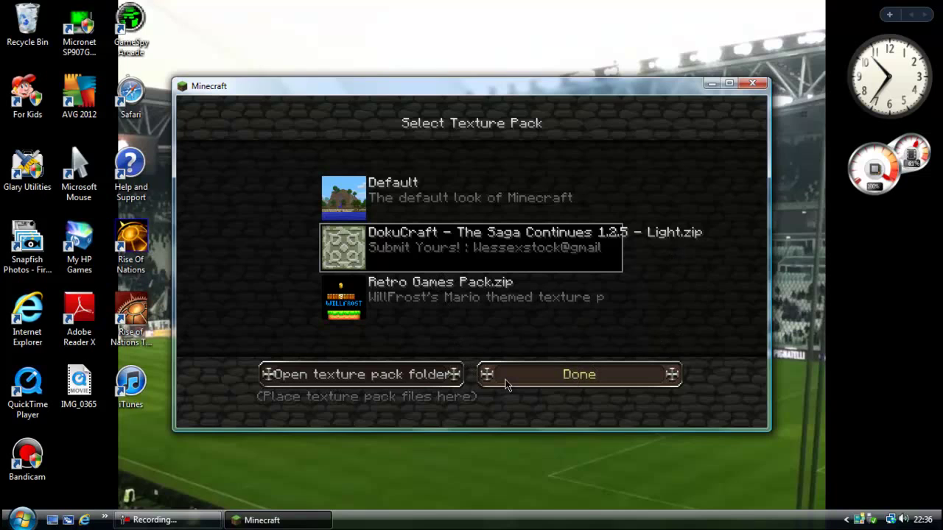
click(538, 373)
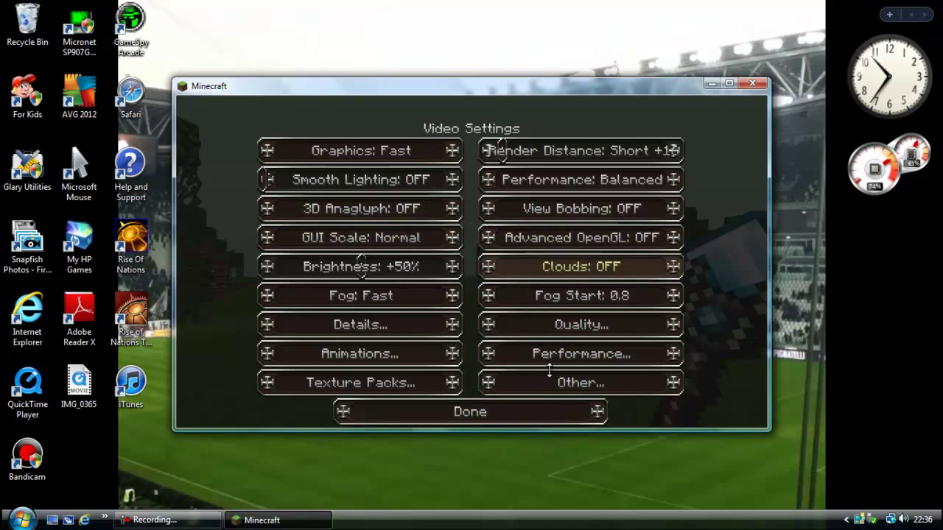
Step: Examine the Performance and Quality settings, returning to the Video Settings after each
click(569, 357)
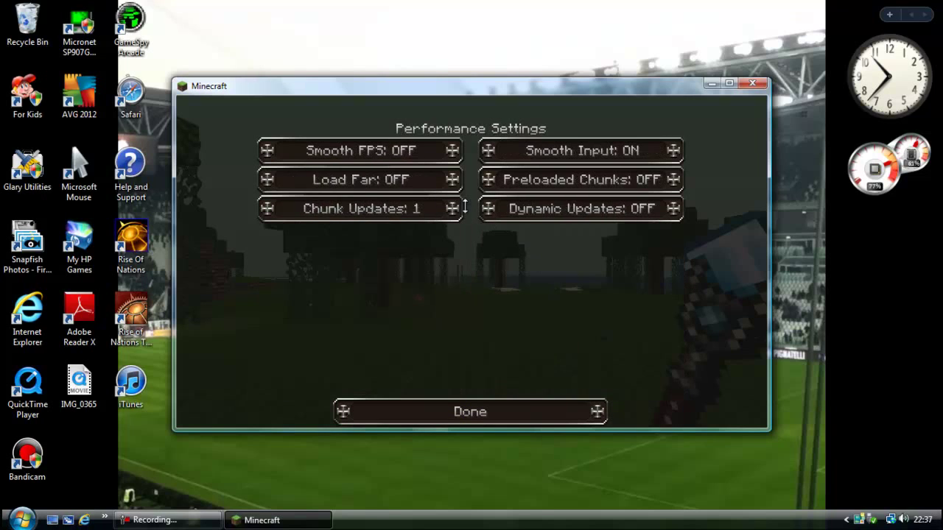
click(449, 410)
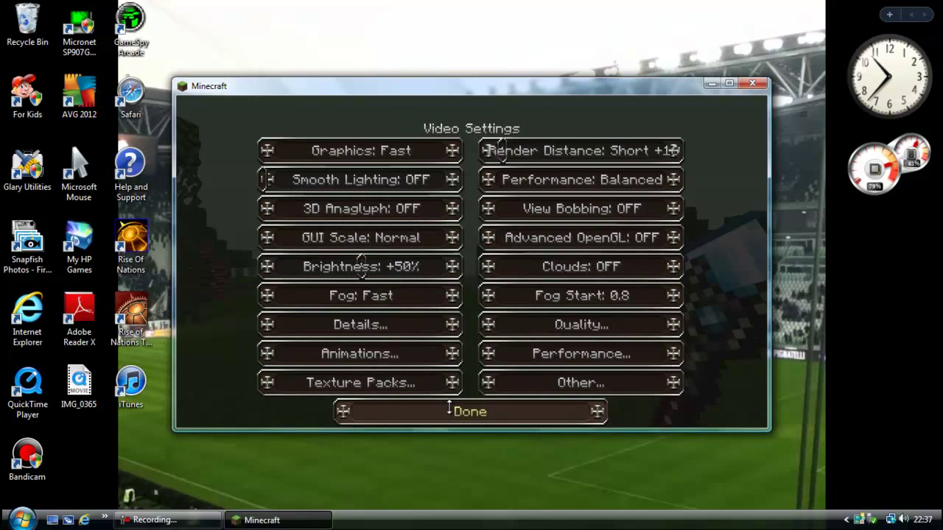
click(581, 356)
click(512, 409)
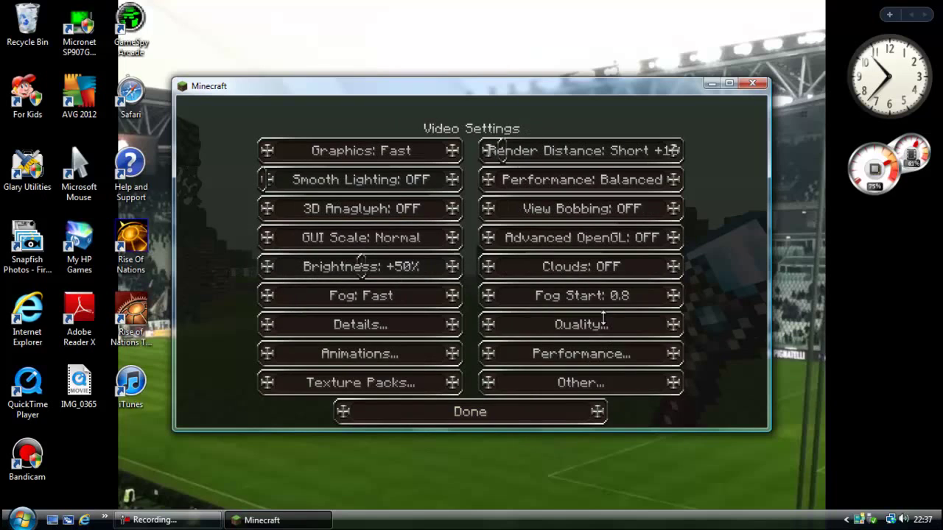
click(514, 327)
click(413, 409)
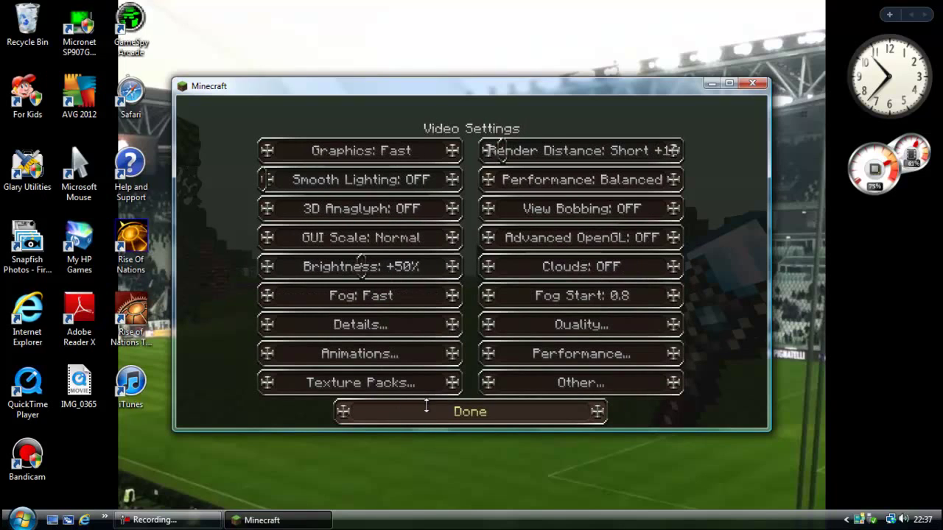
Step: Leave the options, resume the game and walk across the grassy clearing to try out the video settings
click(453, 411)
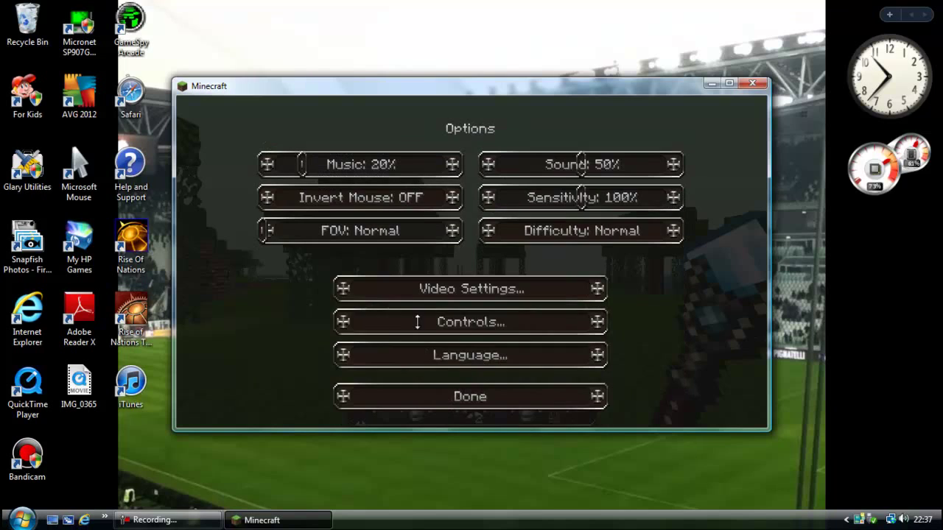
click(464, 394)
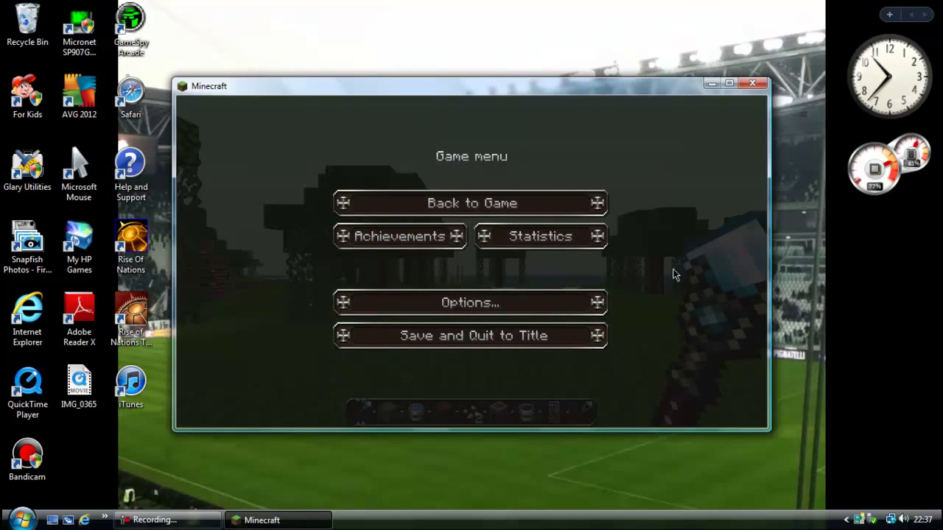
click(483, 206)
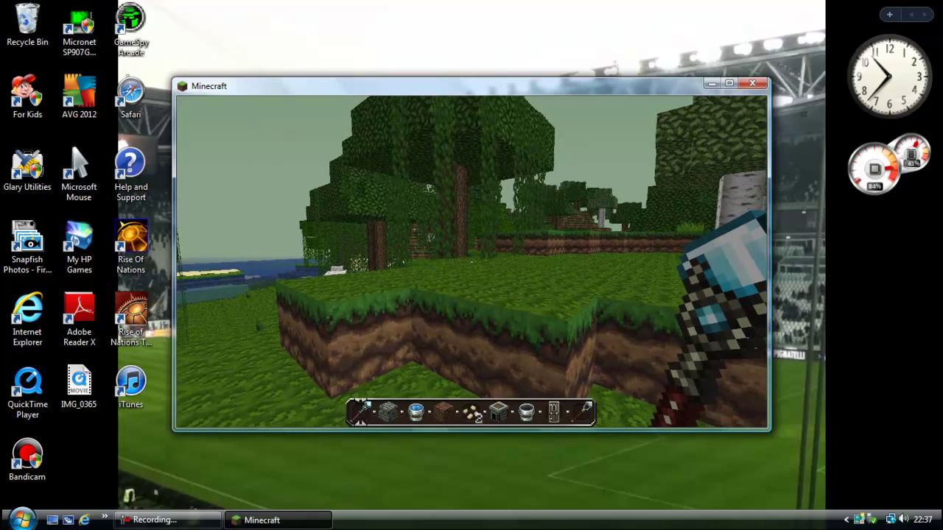
key(w)
key(space)
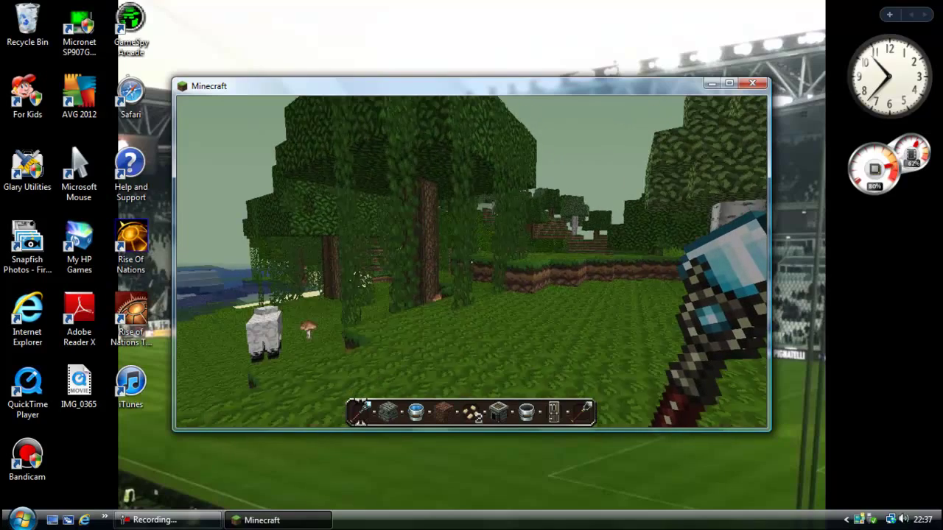
key(w)
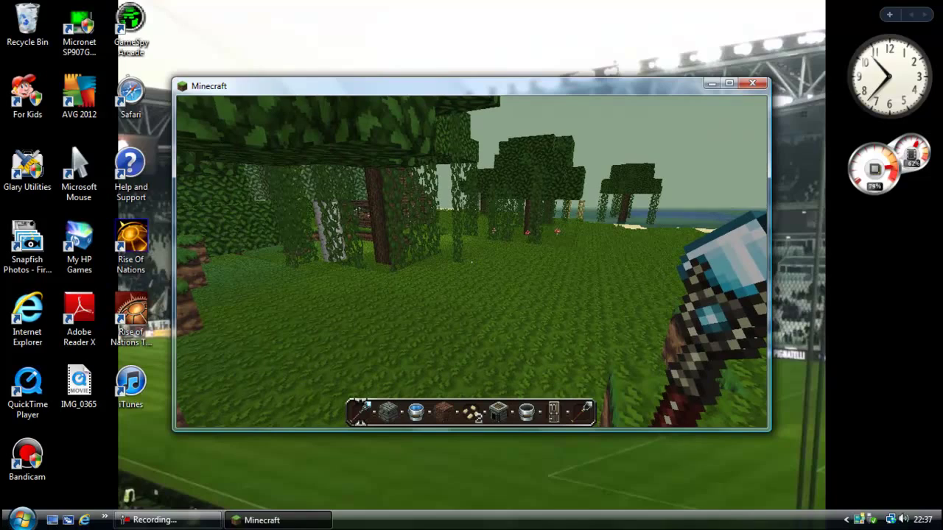
key(w)
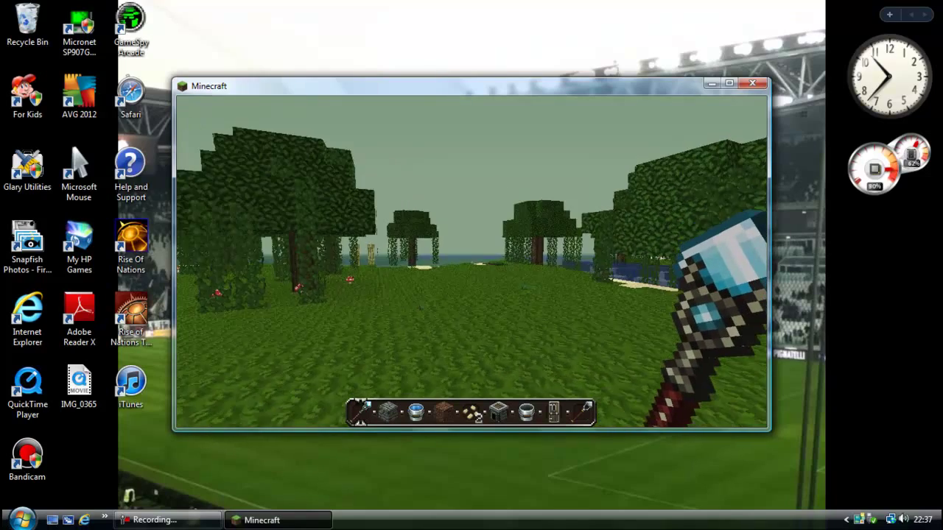
key(w)
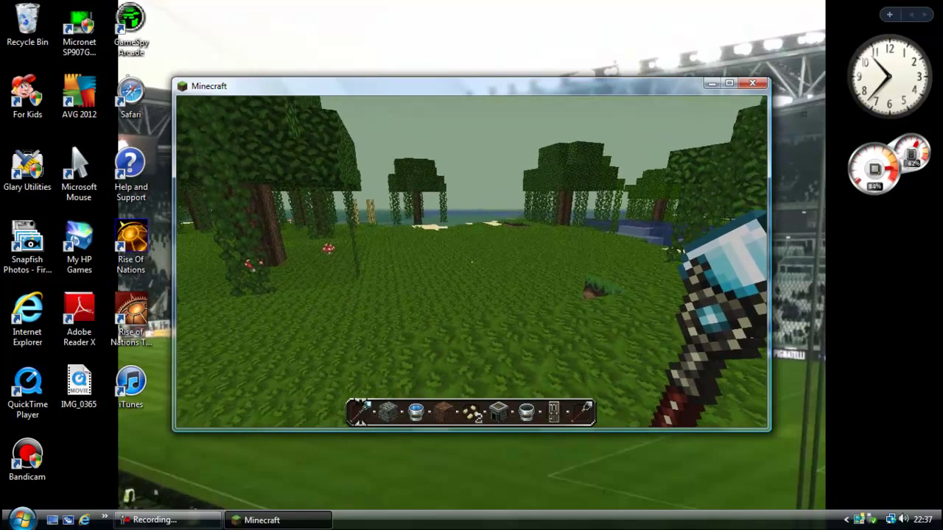
key(w)
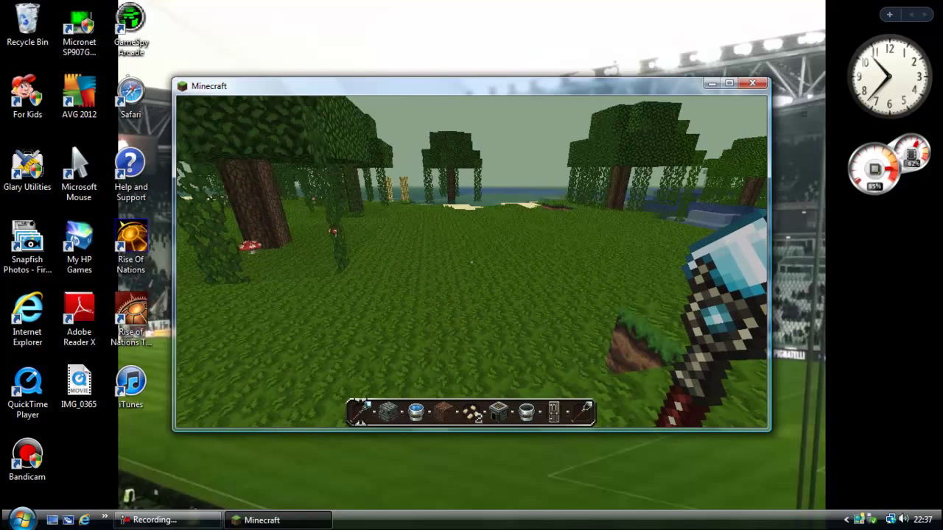
key(w)
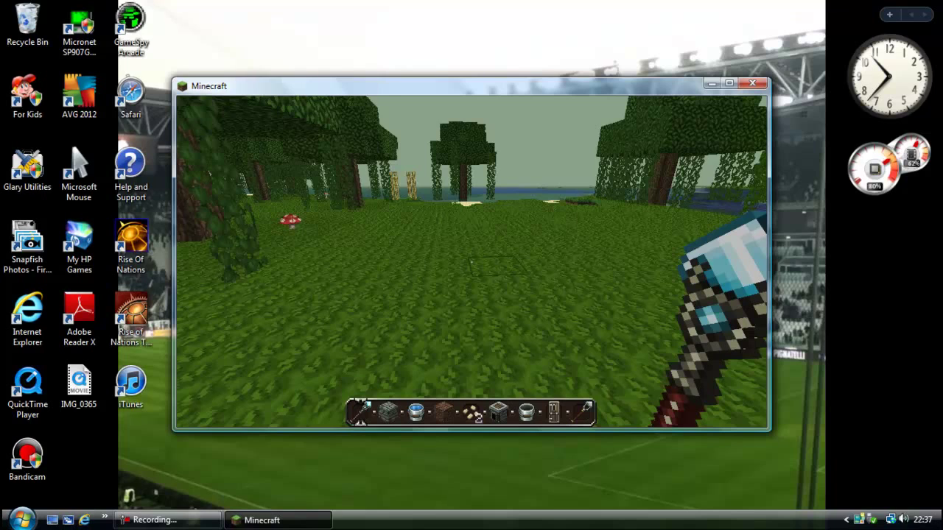
mouse_move(471, 262)
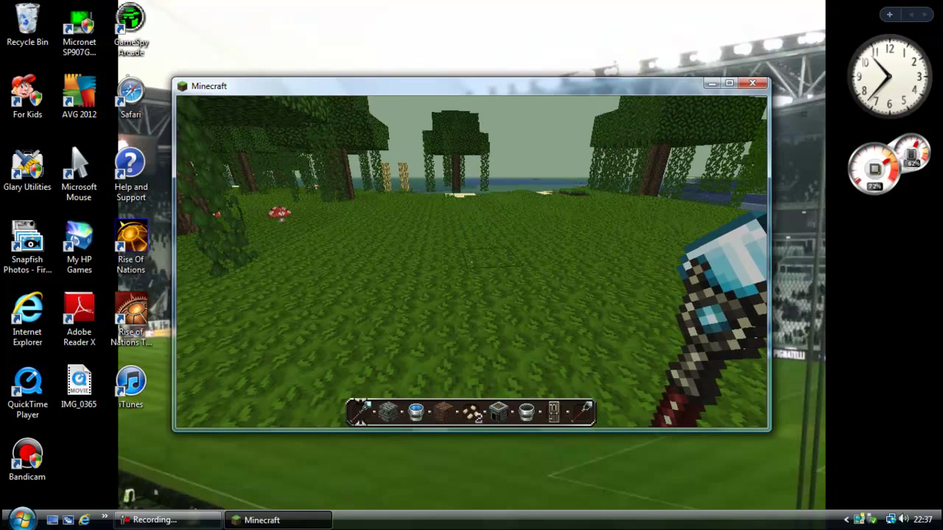